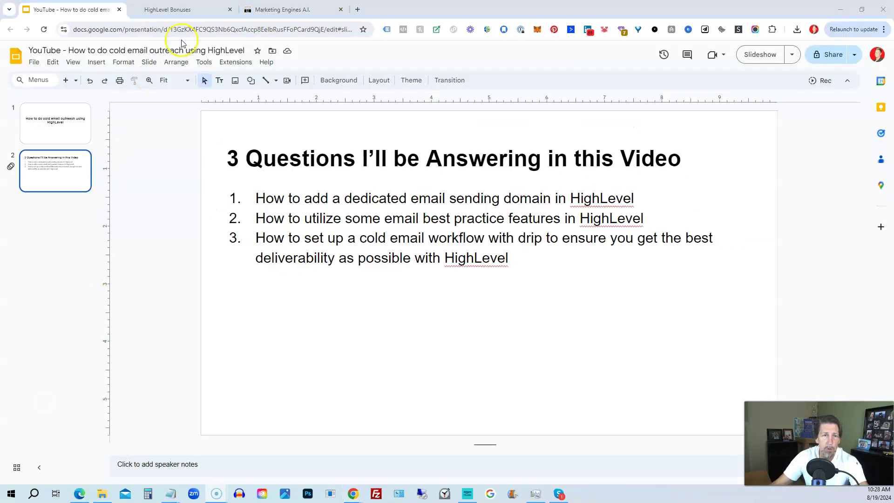
Step: Switch to the Marketing Engines A.I. account and scroll Business Profile settings down to the General section
{"action": "left_click", "coordinate": [283, 9]}
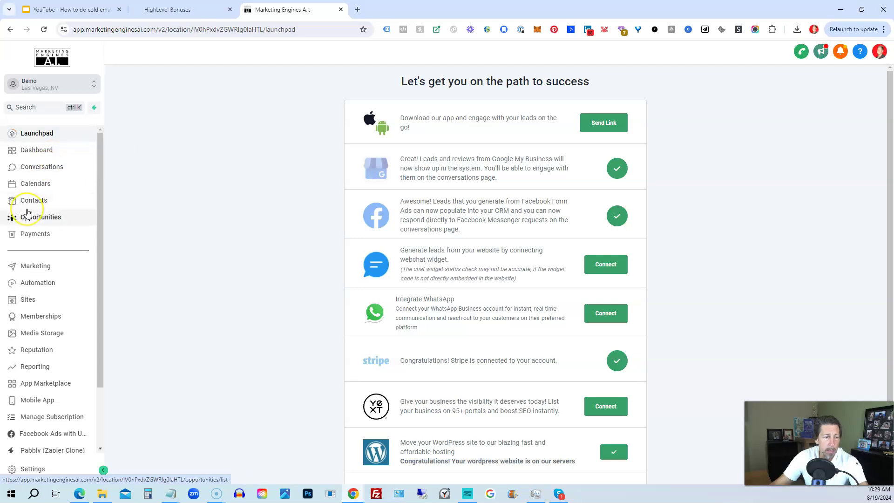
{"action": "scroll", "coordinate": [38, 209], "scroll_direction": "down", "scroll_amount": 3}
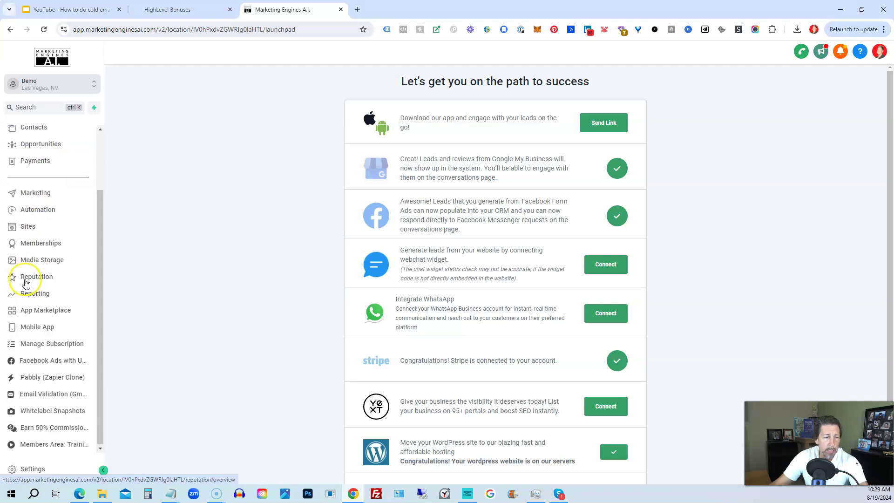
{"action": "left_click", "coordinate": [41, 469]}
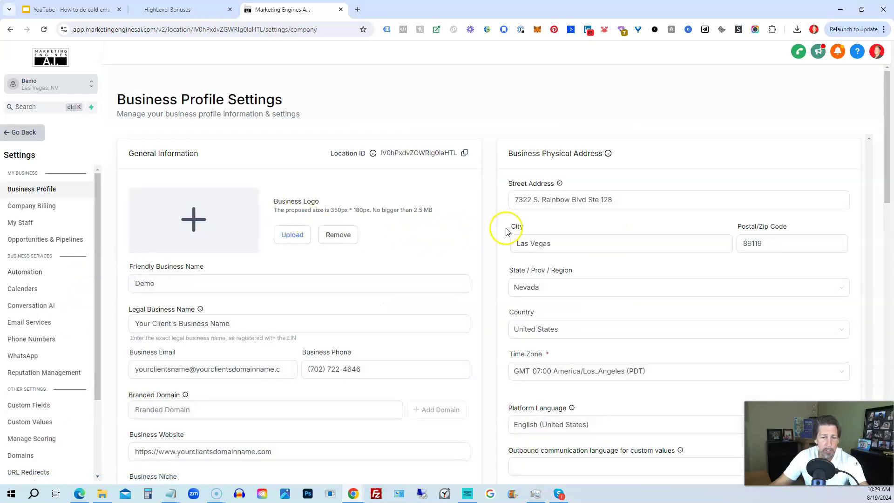
{"action": "scroll", "coordinate": [606, 236], "scroll_direction": "down", "scroll_amount": 12}
{"action": "scroll", "coordinate": [612, 236], "scroll_direction": "down", "scroll_amount": 5}
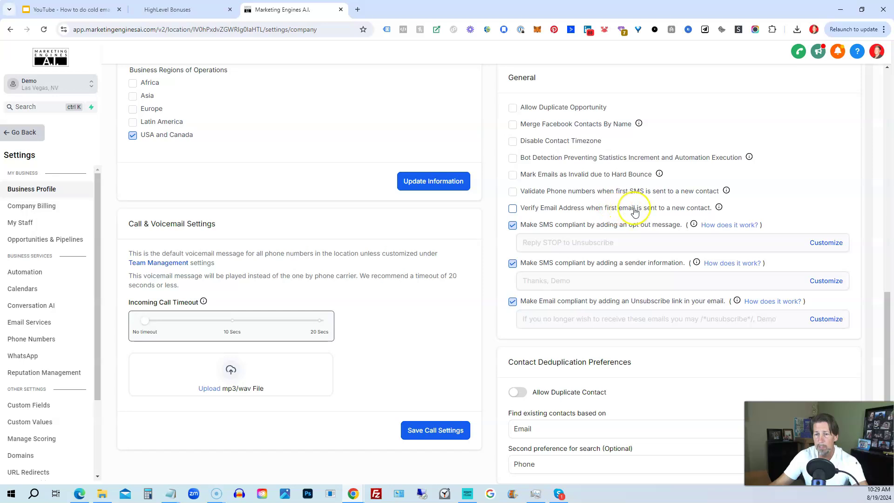
Step: Enable 'Verify Email Address when first email is sent' and 'Mark Emails as Invalid due to Hard Bounce'
{"action": "mouse_move", "coordinate": [719, 209]}
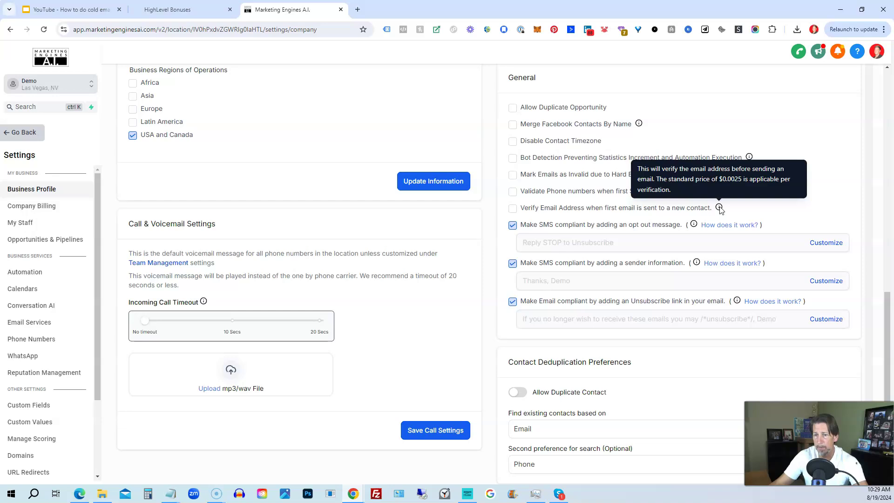
{"action": "left_click", "coordinate": [513, 208]}
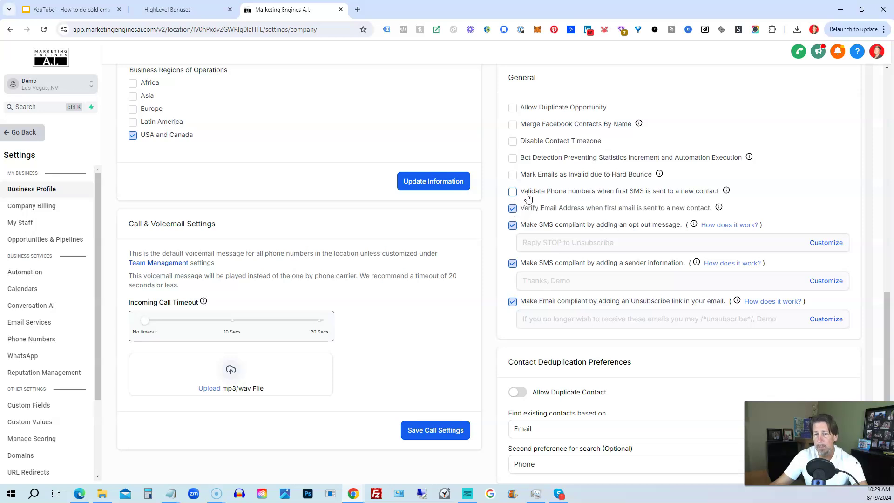
{"action": "left_click", "coordinate": [533, 179]}
{"action": "mouse_move", "coordinate": [659, 175]}
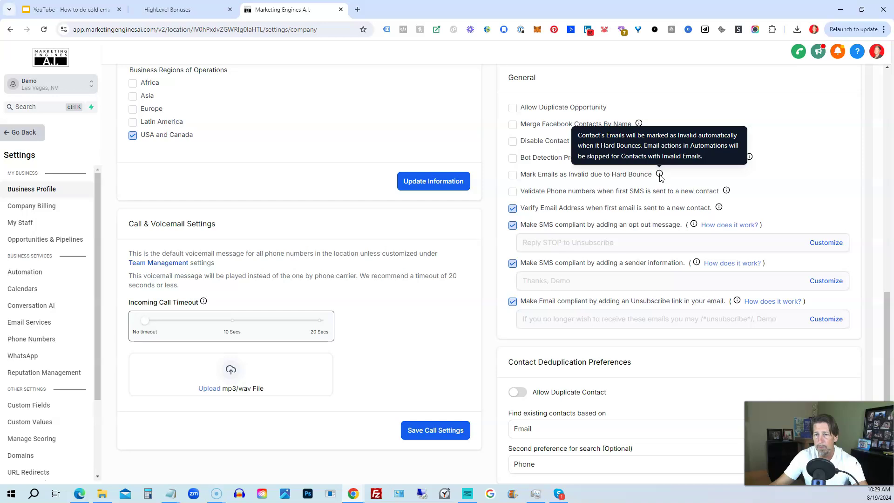
{"action": "left_click", "coordinate": [512, 177]}
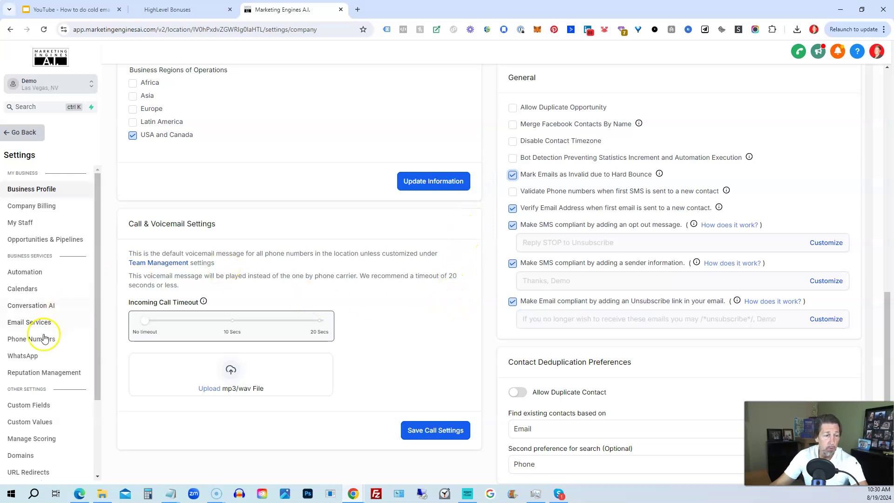
Step: Open Email Services and close the dedicated-domain Important Notification, leaving LeadConnector as the default SMTP provider
{"action": "left_click", "coordinate": [29, 324]}
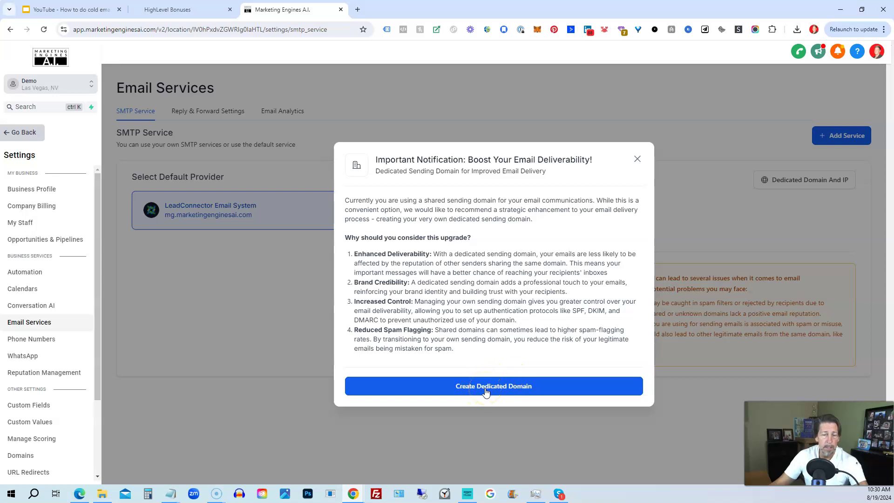
{"action": "left_click", "coordinate": [486, 393]}
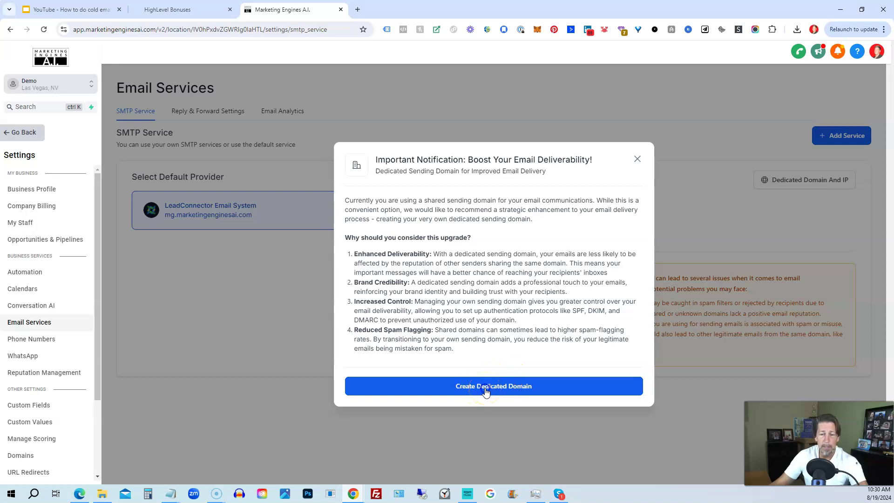
{"action": "left_click", "coordinate": [637, 159]}
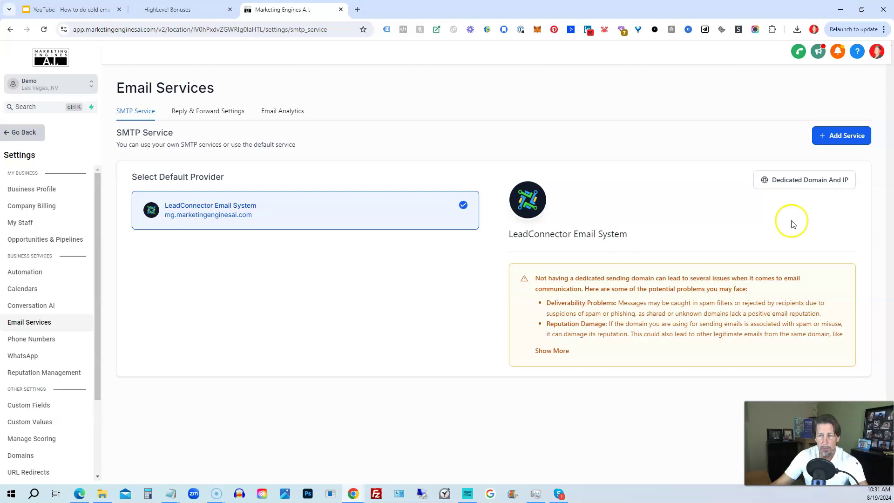
Step: Preview the Add Service SMTP provider choices, cancel unchanged, then open the Dedicated Domain And IP page
{"action": "left_click", "coordinate": [840, 135]}
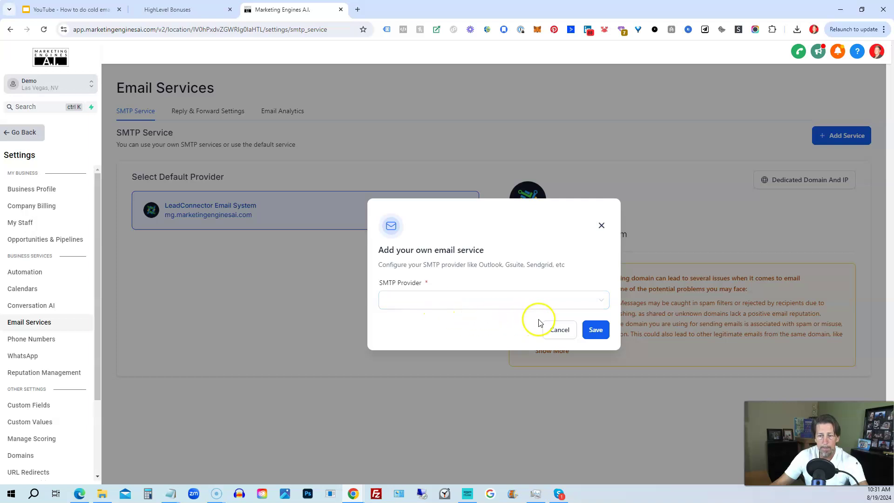
{"action": "left_click", "coordinate": [520, 301]}
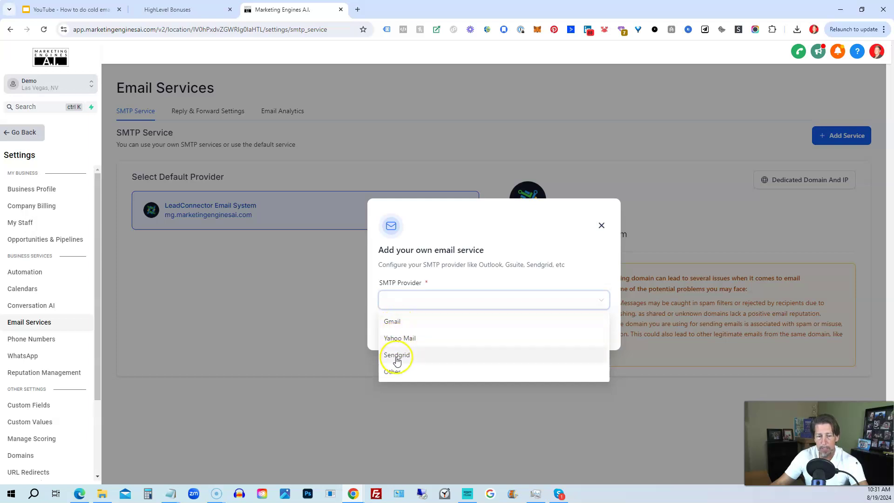
{"action": "left_click", "coordinate": [596, 228]}
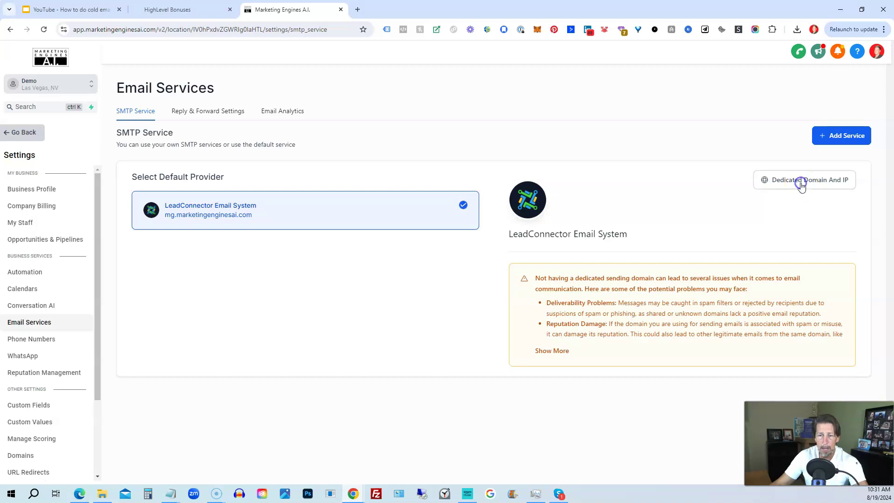
{"action": "left_click", "coordinate": [801, 183]}
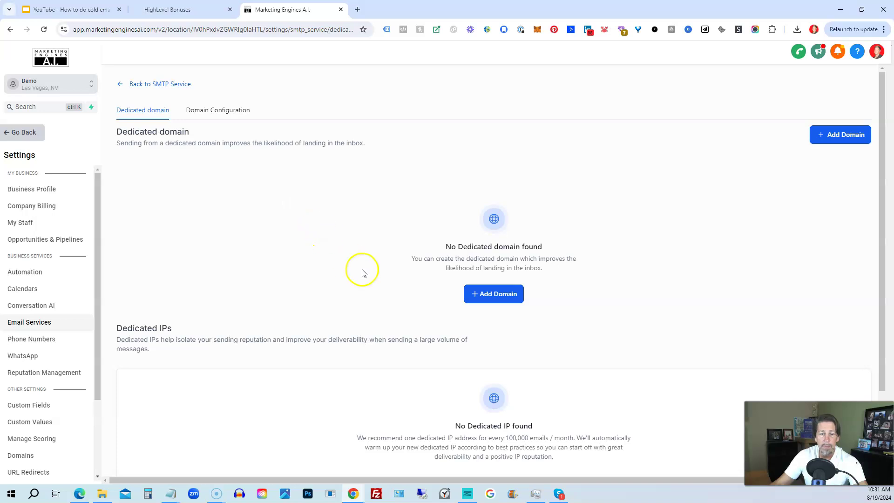
Step: Start a new dedicated domain with Add Domain and focus the empty domain name field
{"action": "left_click", "coordinate": [497, 297]}
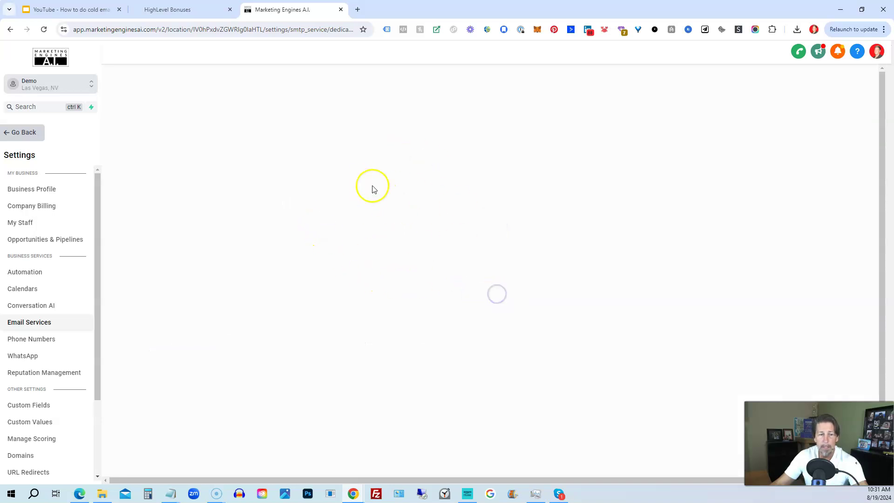
{"action": "left_click", "coordinate": [210, 176]}
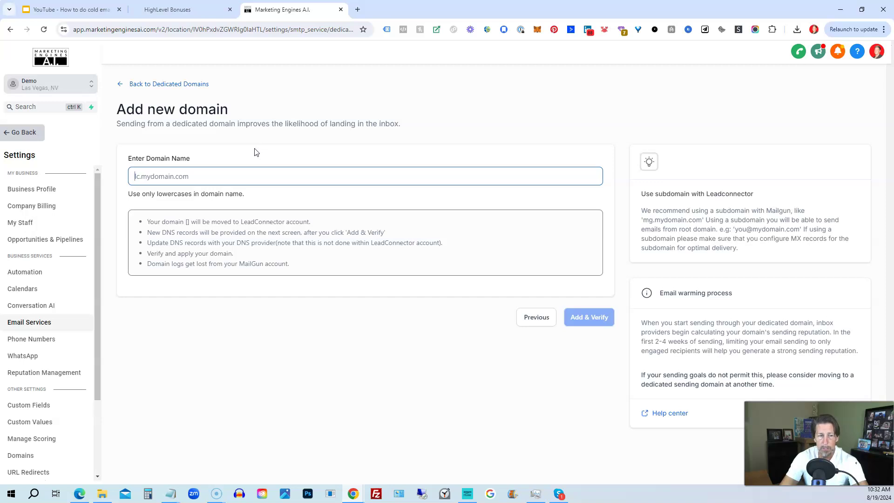
Step: Enter the sending subdomain lc.yourbusinessname.com and submit it with Add & Verify
{"action": "type", "text": "lc"}
{"action": "key", "text": "BackSpace"}
{"action": "key", "text": "BackSpace"}
{"action": "type", "text": "mg.yourdomainname.com"}
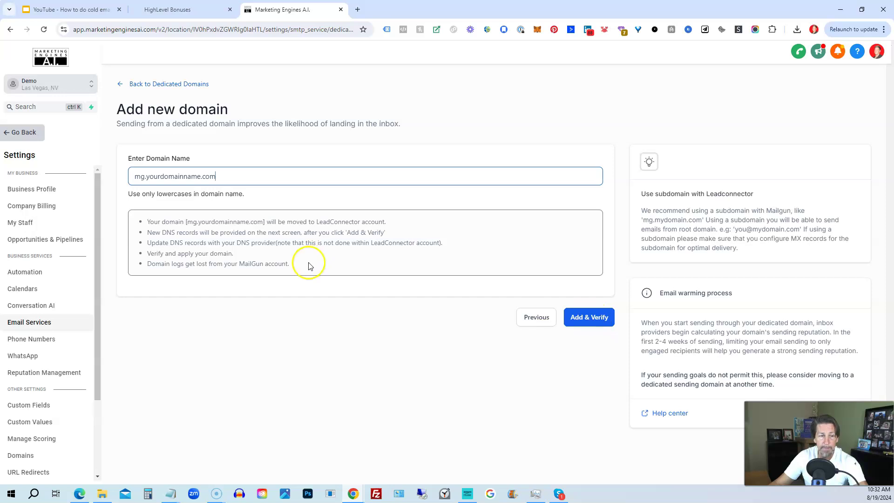
{"action": "left_click", "coordinate": [587, 317]}
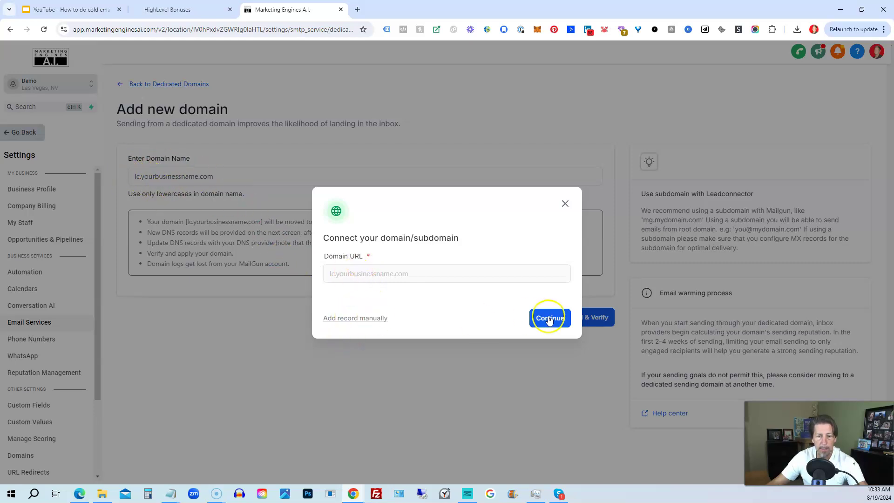
Step: Show the DNS records to add manually for the domain, then close that window
{"action": "left_click", "coordinate": [365, 318]}
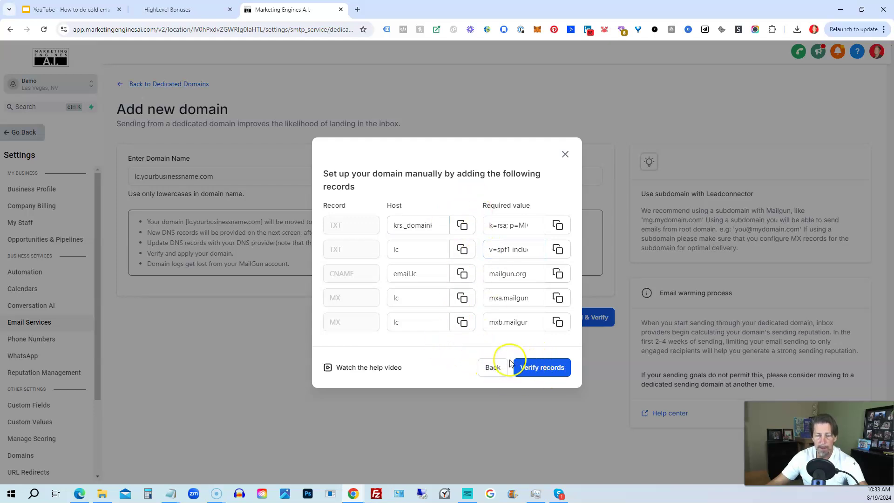
{"action": "left_click", "coordinate": [566, 154]}
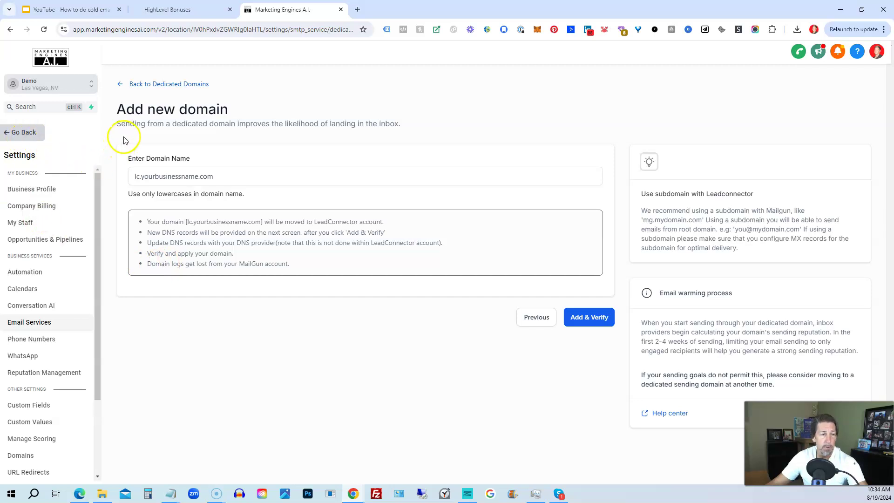
Step: Go to Automation workflows and create a new workflow from scratch
{"action": "left_click", "coordinate": [26, 131]}
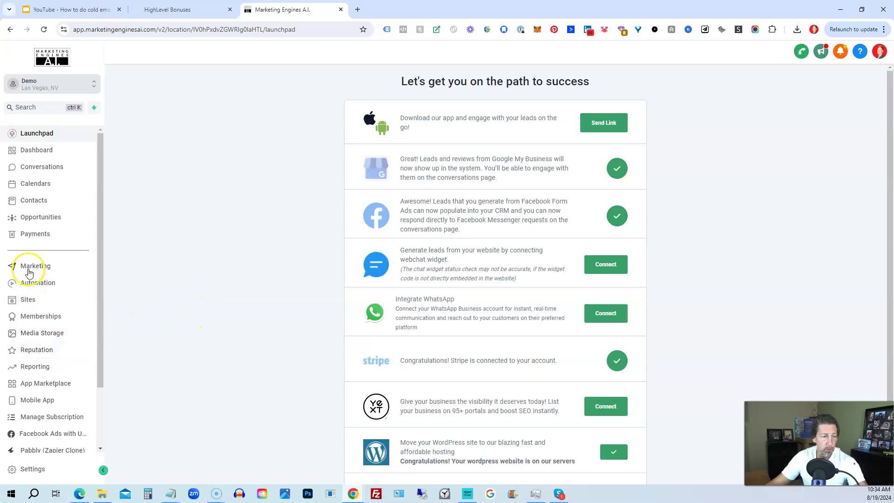
{"action": "left_click", "coordinate": [34, 281]}
{"action": "left_click", "coordinate": [747, 108]}
{"action": "left_click", "coordinate": [749, 145]}
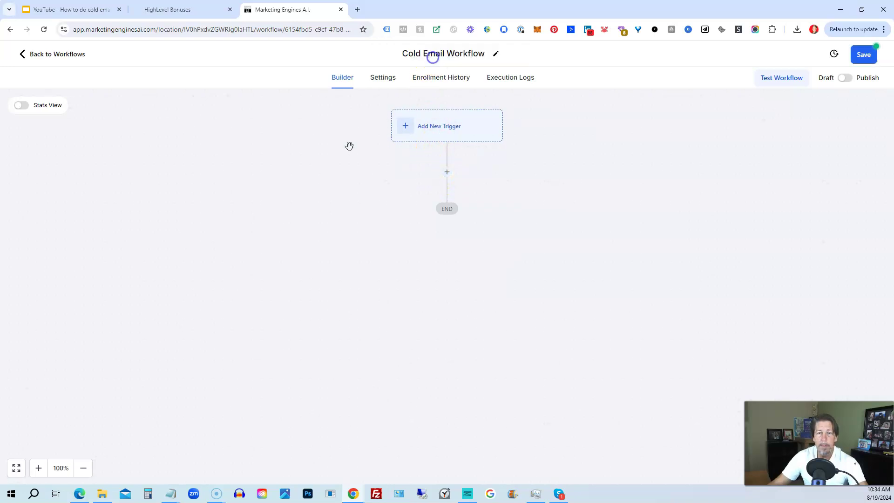
Step: Add a Drip step with batch size 20 and an 8-hour drip interval
{"action": "left_click", "coordinate": [447, 174]}
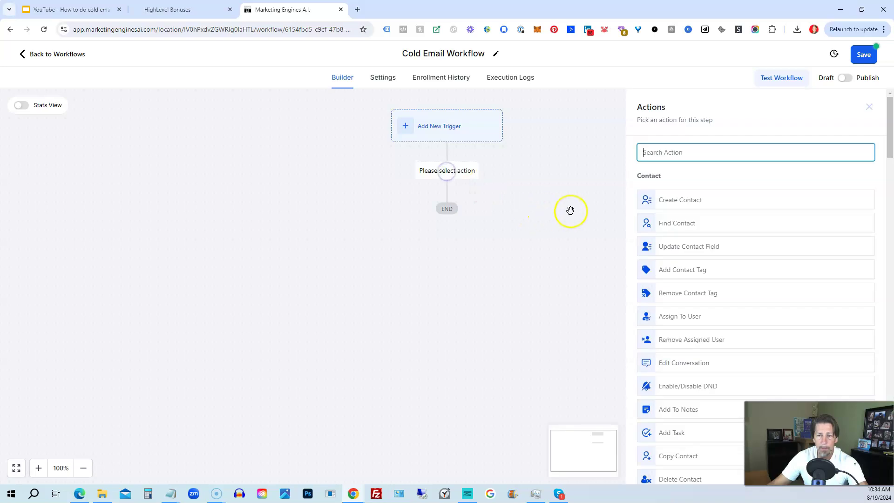
{"action": "type", "text": "dr"}
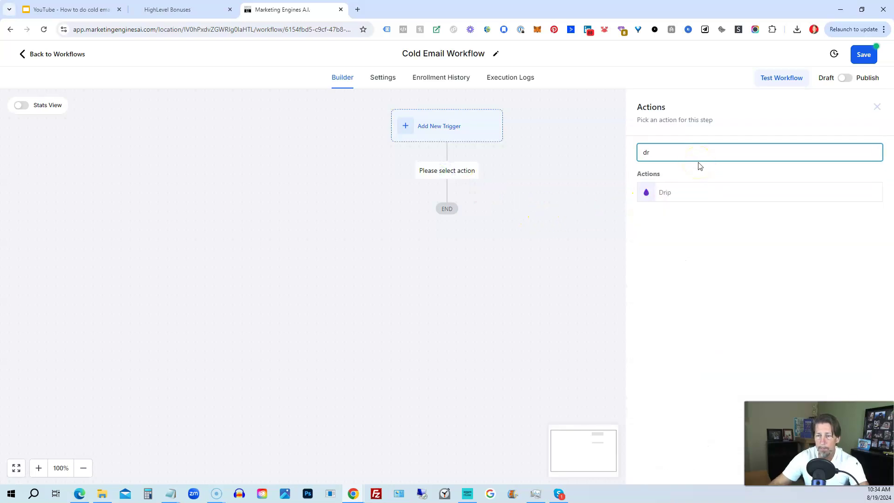
{"action": "left_click", "coordinate": [668, 192]}
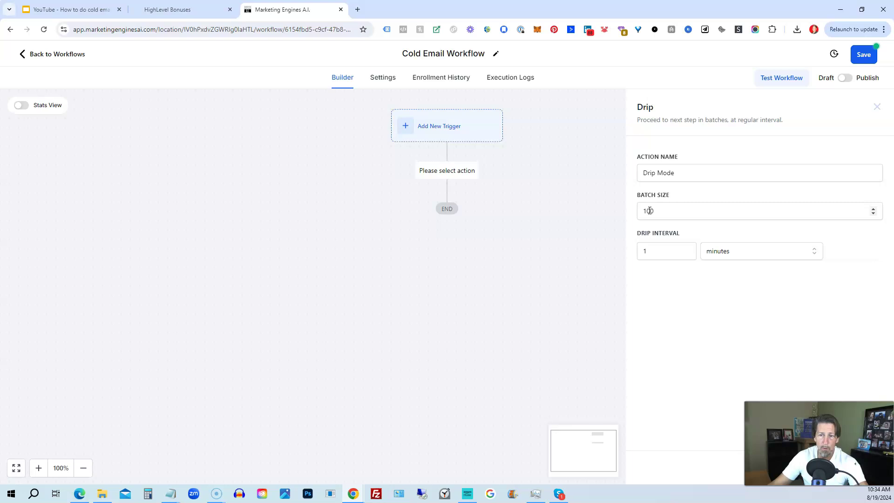
{"action": "left_click_drag", "start_coordinate": [650, 211], "coordinate": [638, 212]}
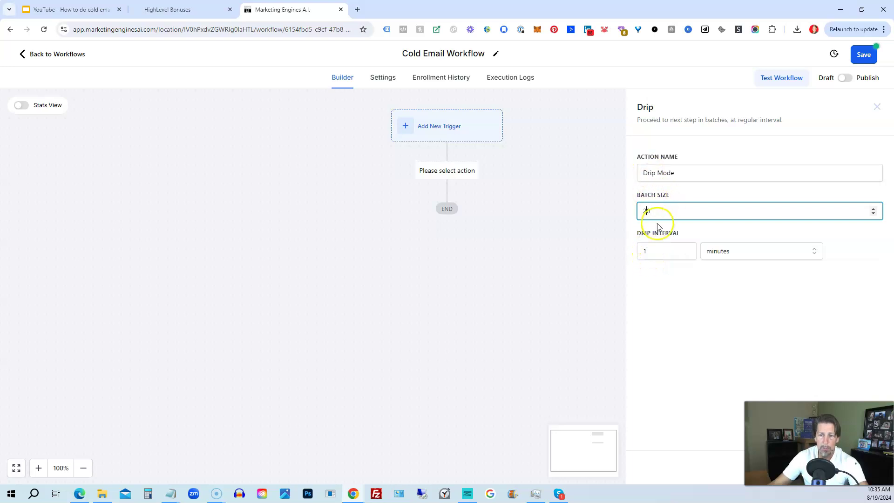
{"action": "left_click", "coordinate": [645, 251]}
{"action": "double_click", "coordinate": [645, 250]}
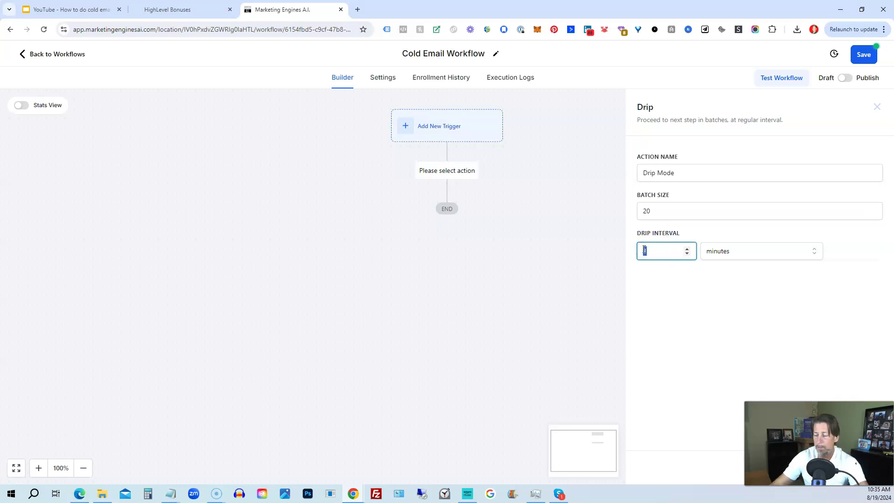
{"action": "left_click", "coordinate": [771, 254]}
{"action": "left_click", "coordinate": [717, 289]}
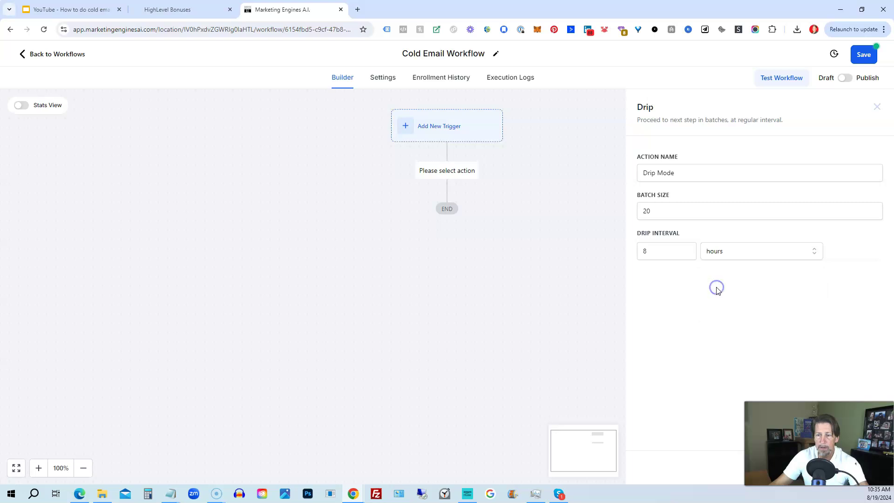
Step: Rename the Drip step to 'Drip Mode 20 every 8 hours' and save the action
{"action": "left_click", "coordinate": [217, 494]}
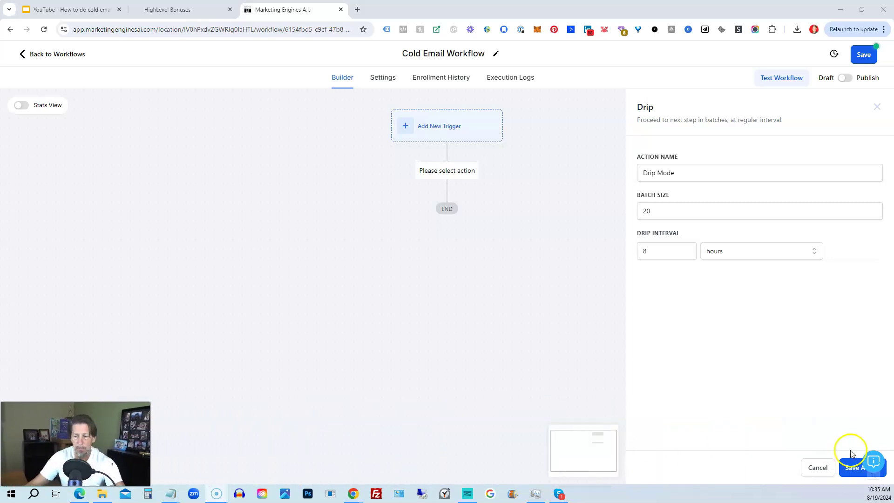
{"action": "left_click", "coordinate": [848, 472]}
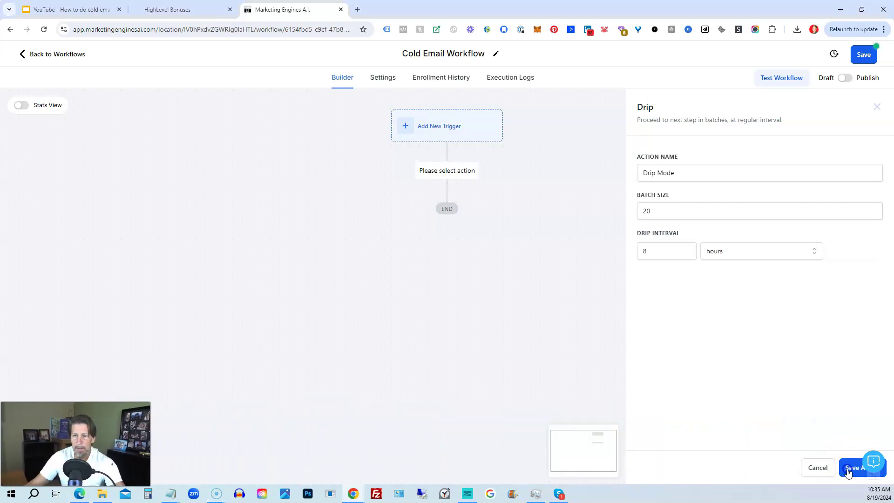
{"action": "left_click", "coordinate": [439, 222]}
{"action": "left_click", "coordinate": [724, 167]}
{"action": "type", "text": "20 every 8 hours"}
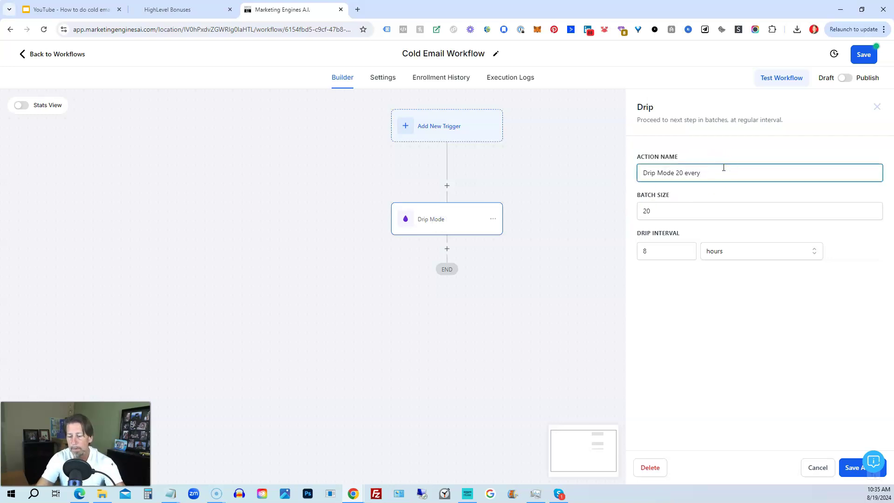
{"action": "left_click", "coordinate": [851, 467]}
Step: Insert a Wait step above Drip, resuming weekdays within an 08:00 AM–5:00 PM window
{"action": "left_click", "coordinate": [447, 185]}
{"action": "type", "text": "wait"}
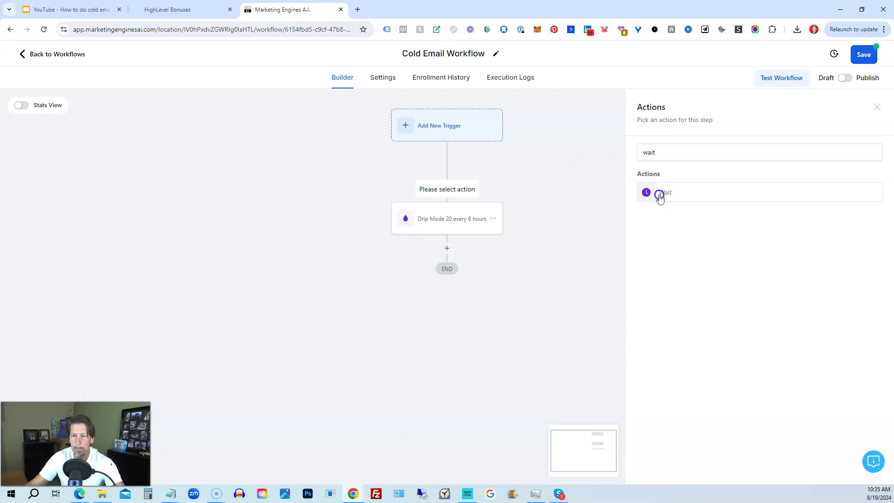
{"action": "left_click", "coordinate": [658, 192]}
{"action": "left_click", "coordinate": [530, 172]}
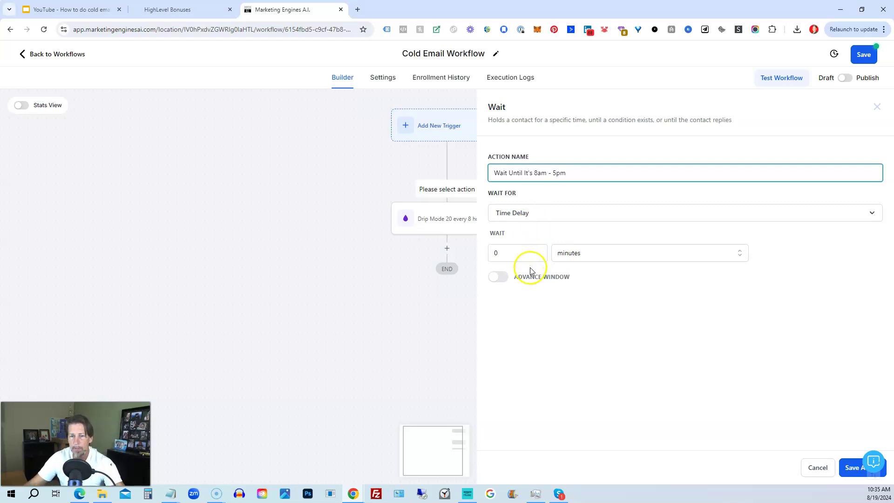
{"action": "left_click", "coordinate": [499, 277]}
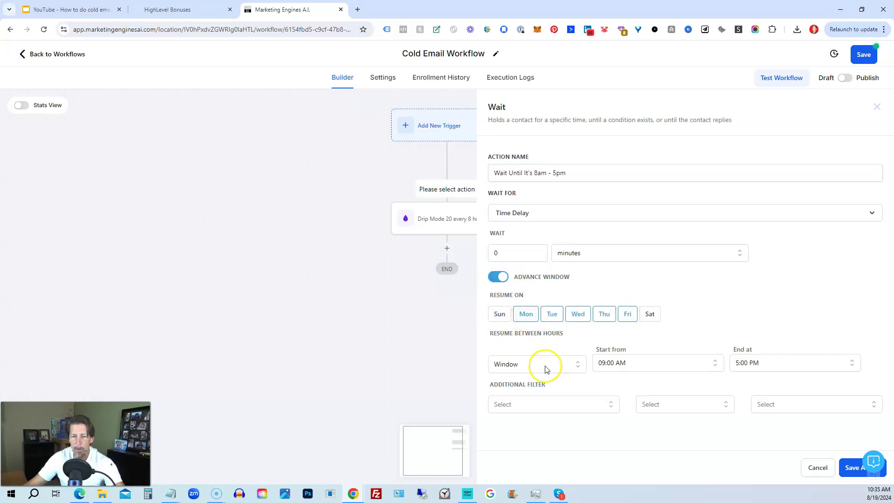
{"action": "left_click", "coordinate": [608, 368]}
{"action": "left_click", "coordinate": [624, 410]}
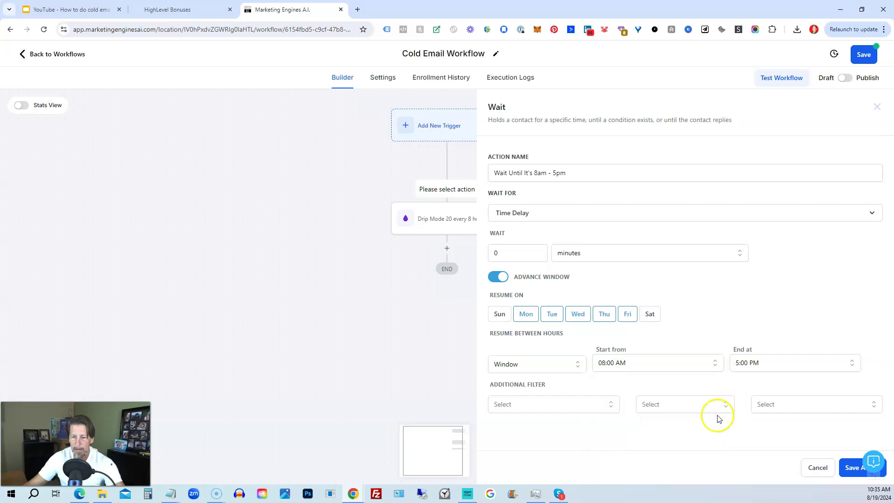
{"action": "left_click", "coordinate": [850, 467]}
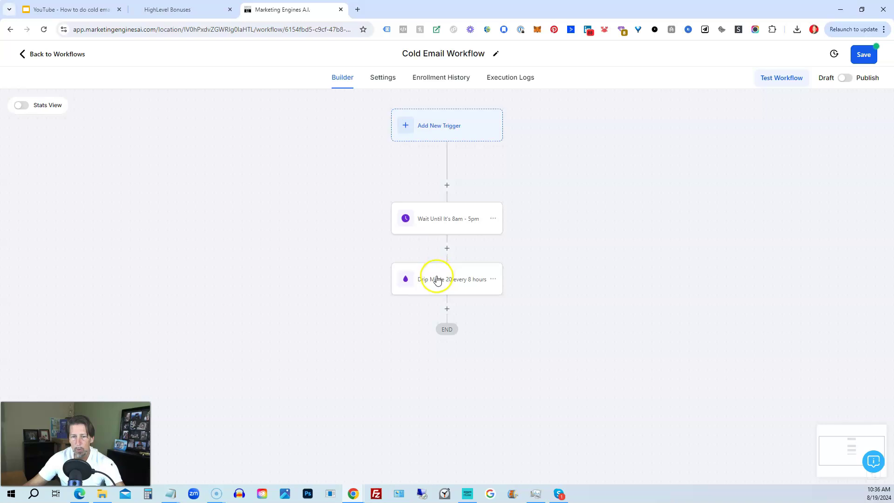
Step: Add a Send Email step named 'Email #1' below Drip, then save the workflow
{"action": "left_click", "coordinate": [447, 311]}
{"action": "type", "text": "email"}
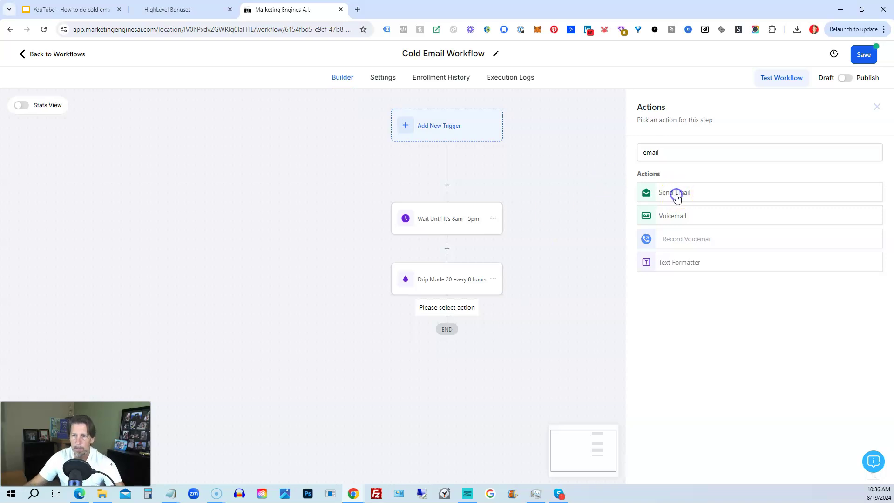
{"action": "left_click", "coordinate": [676, 193]}
{"action": "left_click", "coordinate": [669, 187]}
{"action": "type", "text": "#1"}
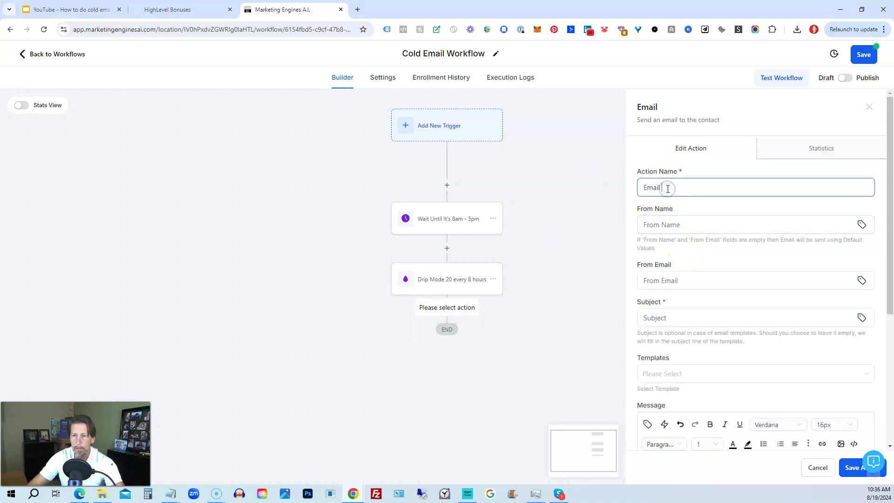
{"action": "left_click", "coordinate": [852, 468]}
{"action": "left_click", "coordinate": [864, 54]}
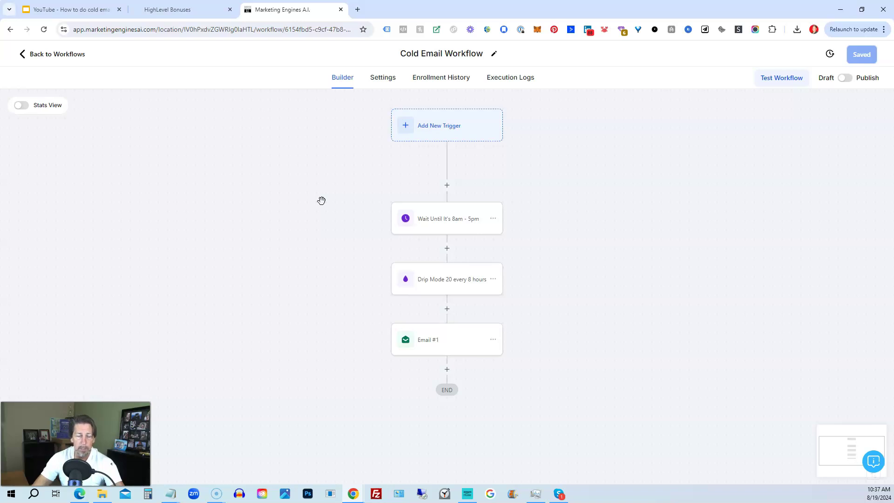
{"action": "left_click", "coordinate": [325, 216]}
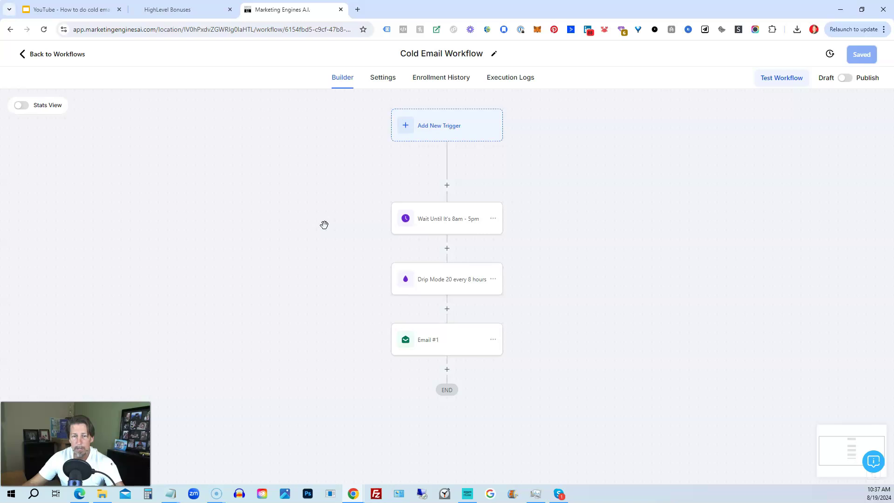
{"action": "left_click", "coordinate": [318, 232]}
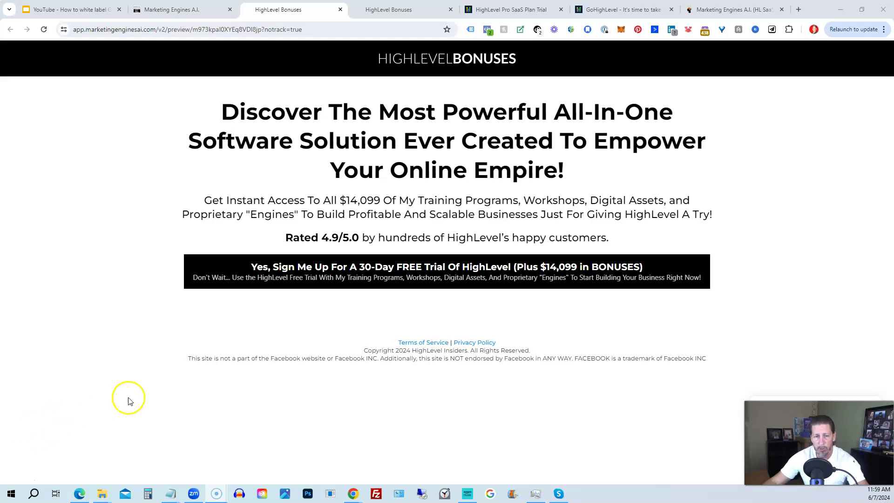
Step: Open the 'Yes, Sign Me Up' form, then show the other Bonuses tab's 'What Will You Get During Your Free Trial?' section
{"action": "left_click", "coordinate": [334, 286]}
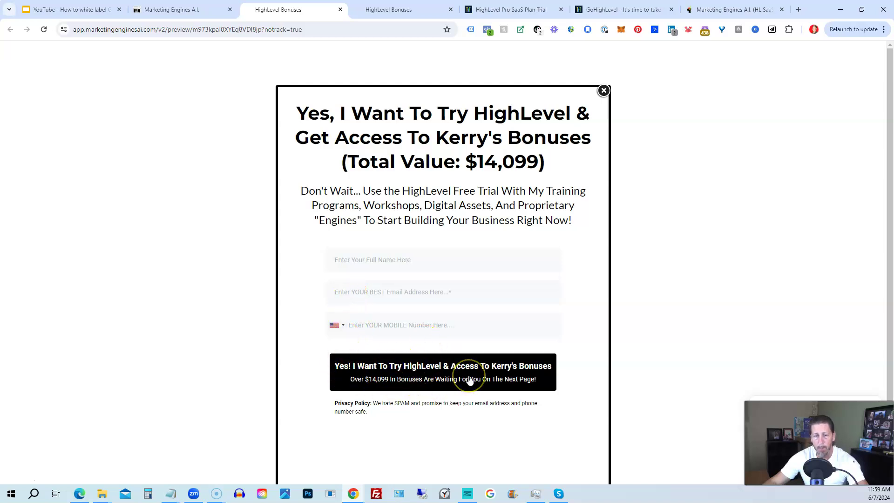
{"action": "left_click", "coordinate": [397, 9]}
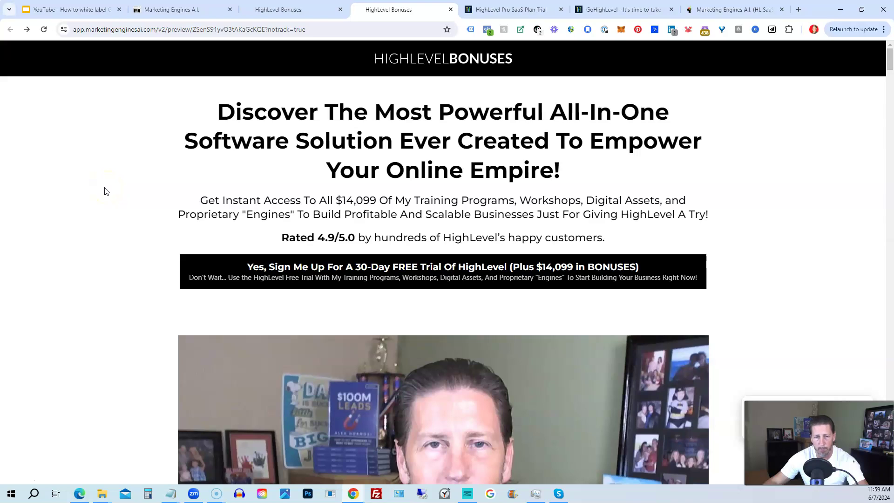
{"action": "scroll", "coordinate": [106, 191], "scroll_direction": "down", "scroll_amount": 5}
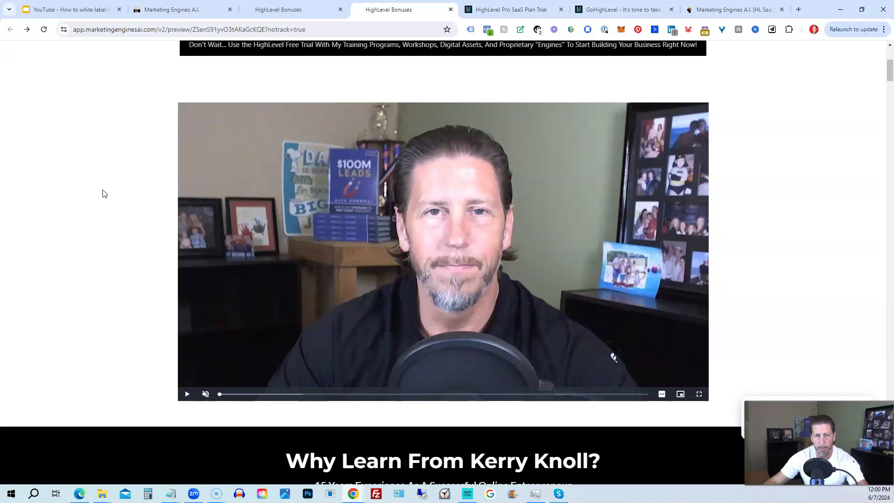
{"action": "scroll", "coordinate": [100, 195], "scroll_direction": "down", "scroll_amount": 4}
{"action": "scroll", "coordinate": [97, 193], "scroll_direction": "down", "scroll_amount": 6}
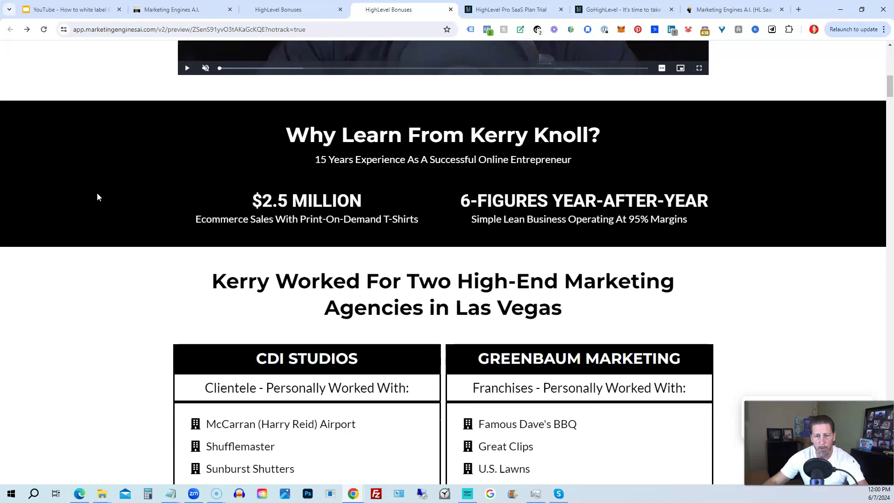
{"action": "scroll", "coordinate": [95, 198], "scroll_direction": "down", "scroll_amount": 4}
{"action": "scroll", "coordinate": [96, 199], "scroll_direction": "down", "scroll_amount": 6}
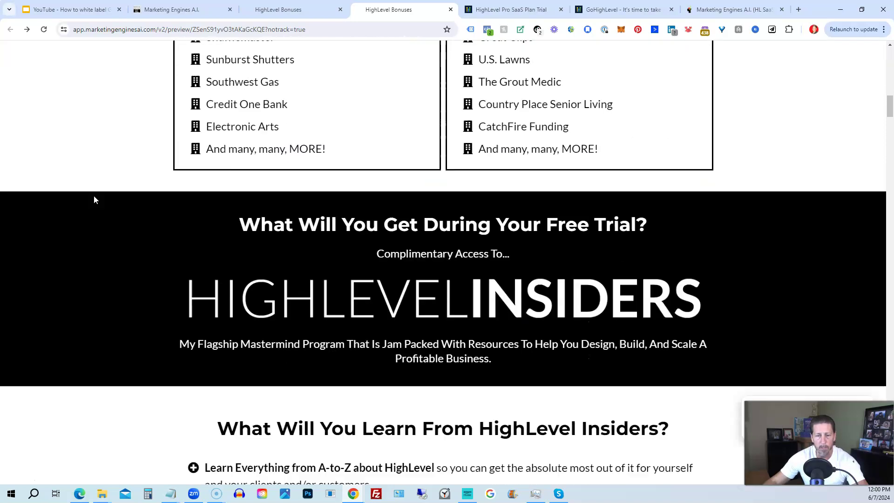